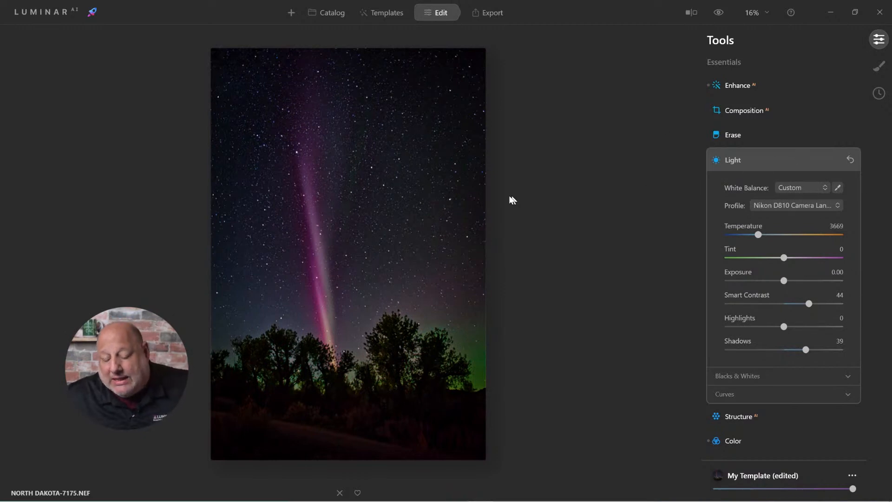
Compare the edited aurora photo with its unedited original using the before/after preview
click(718, 13)
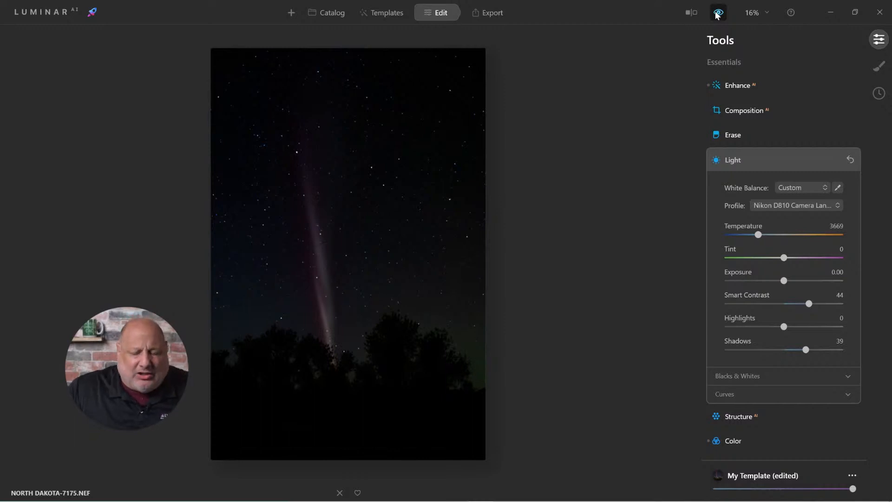
click(718, 14)
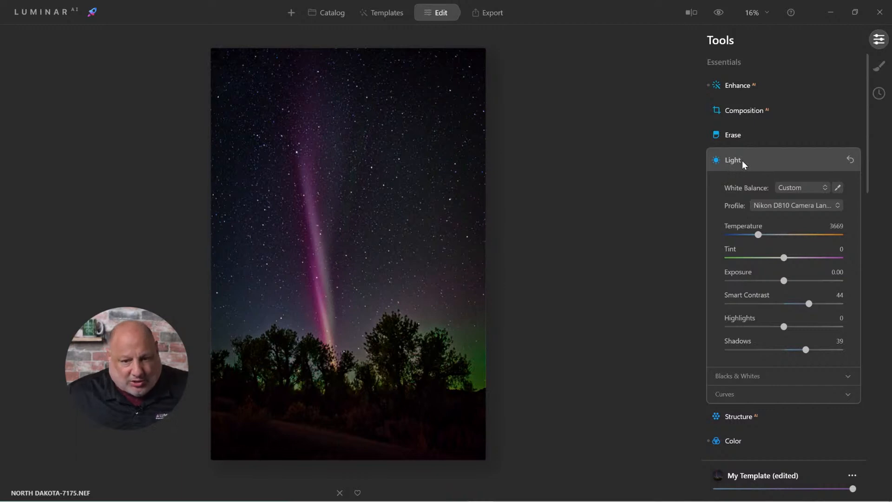
Set the Light white balance to As Shot and try the Camera Portrait and Camera Vivid profiles on the photo
click(812, 187)
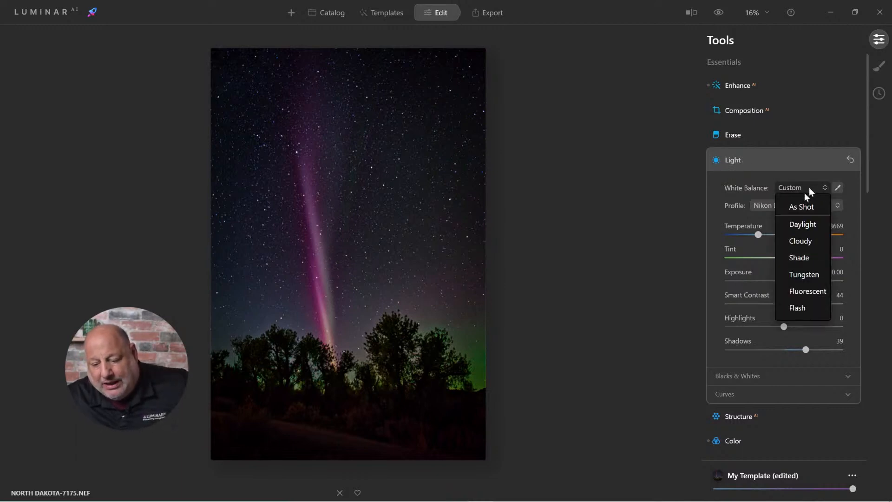
click(801, 208)
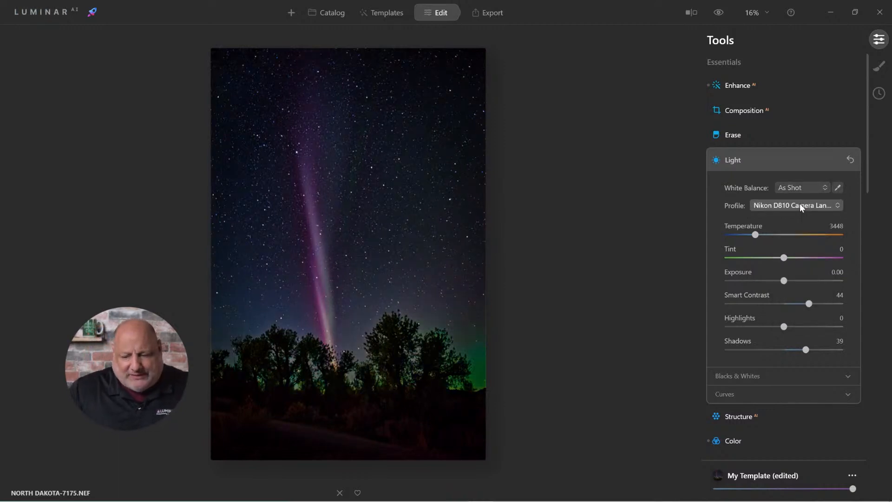
click(793, 201)
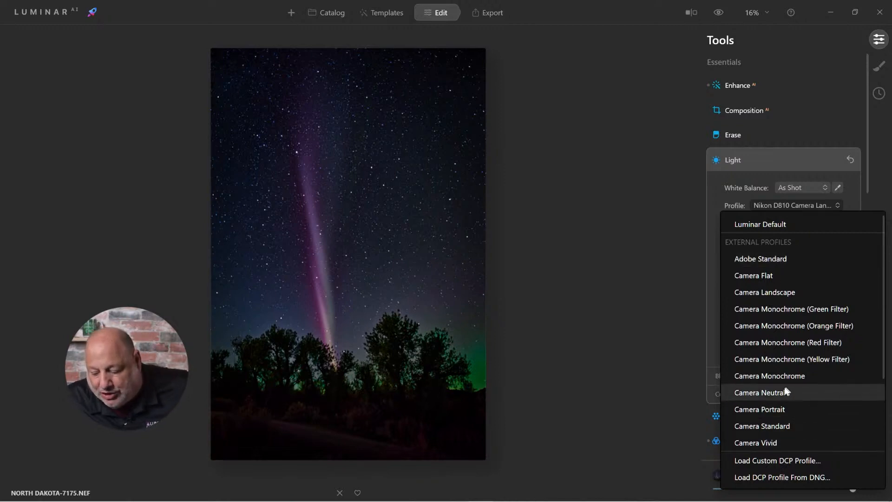
click(770, 409)
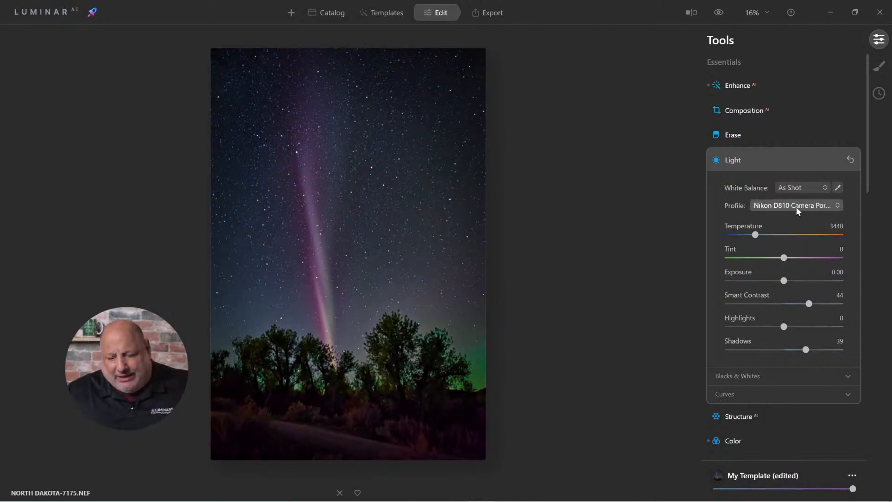
click(796, 208)
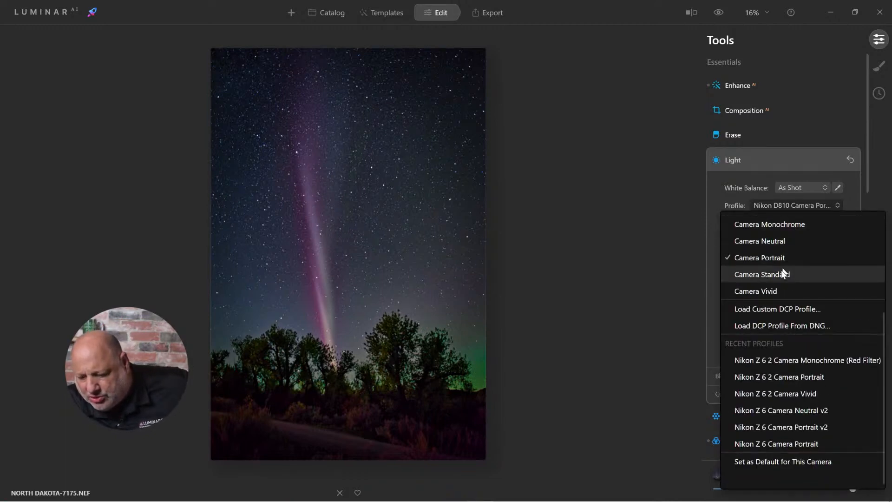
click(776, 291)
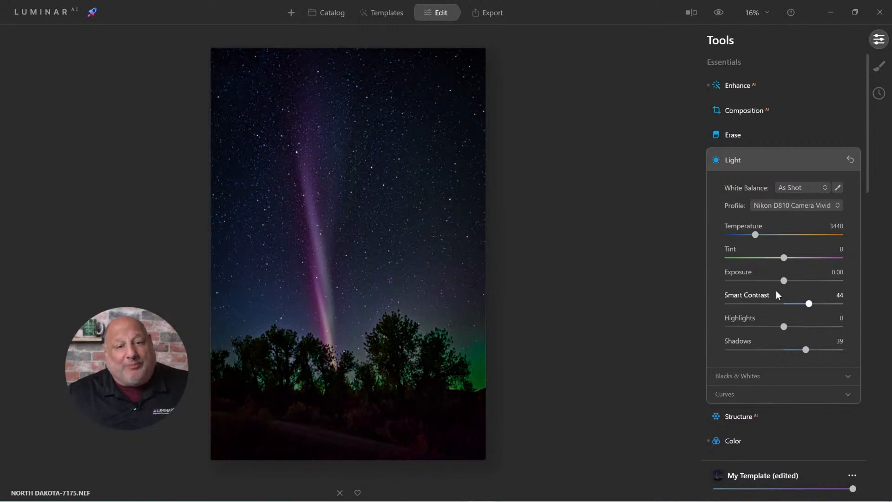
Revert all adjustments to the original, checking the Color: Blue -56 history state before restoring the Revert to Original state
click(880, 95)
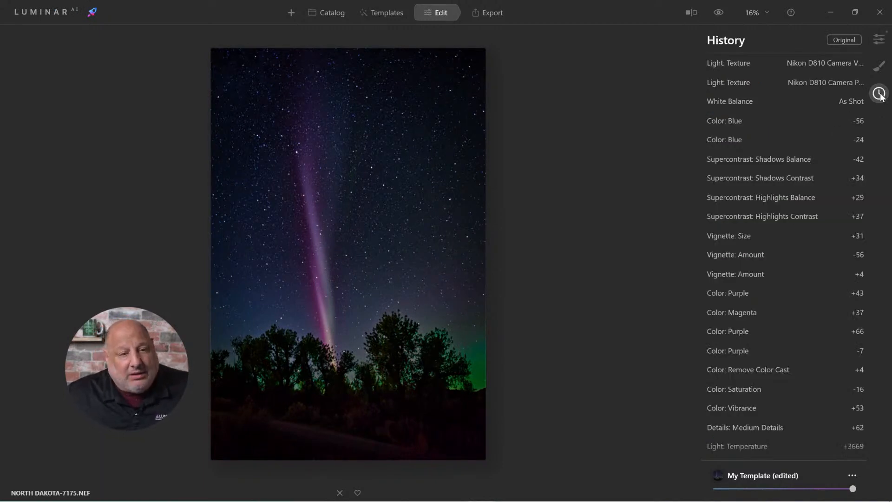
right_click(364, 115)
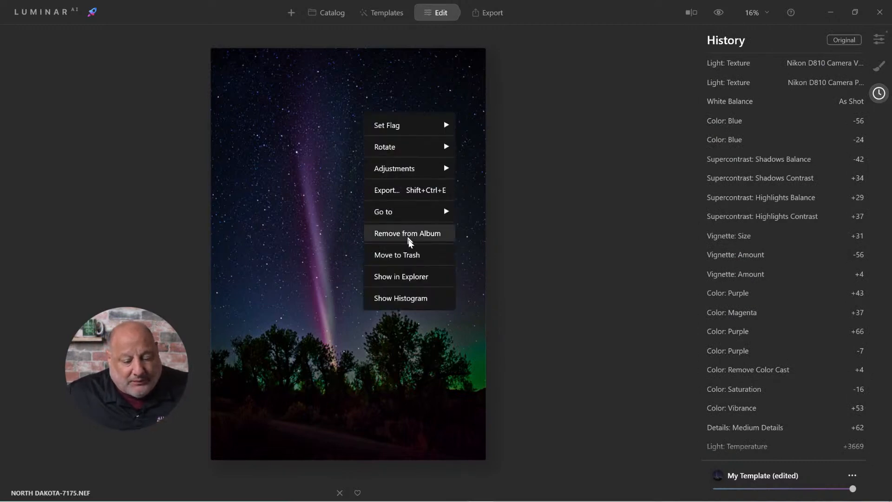
mouse_move(417, 168)
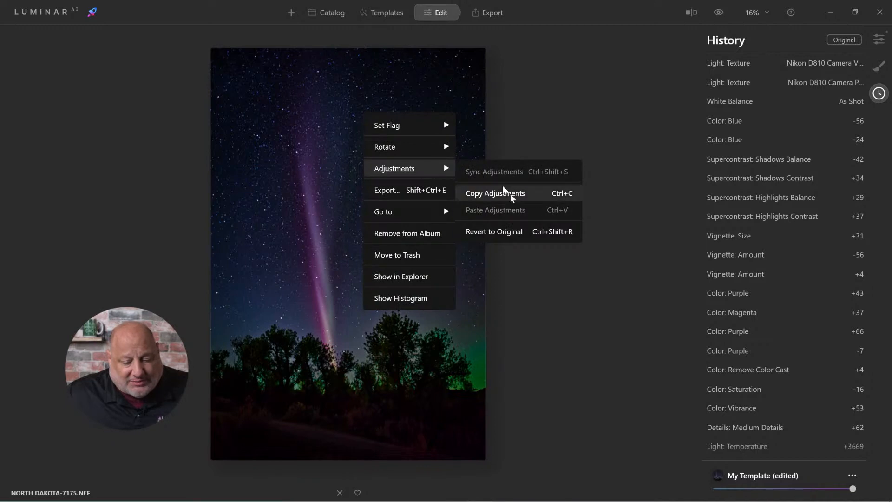
click(527, 236)
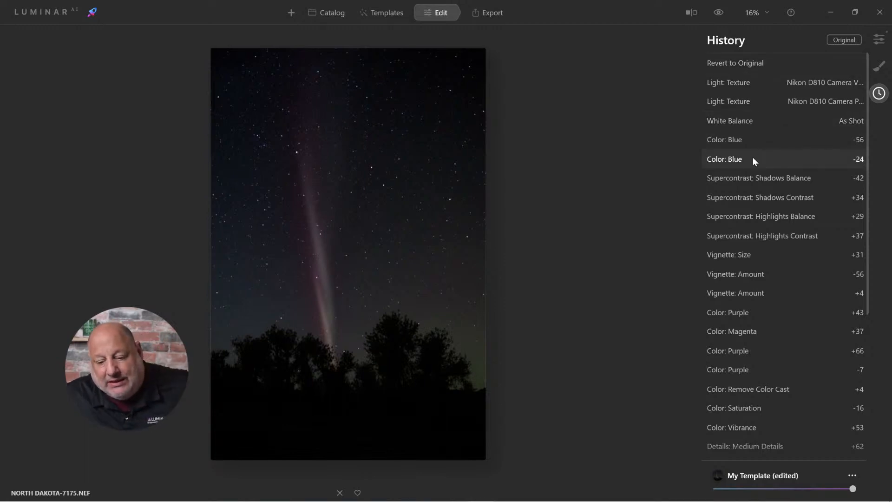
click(740, 138)
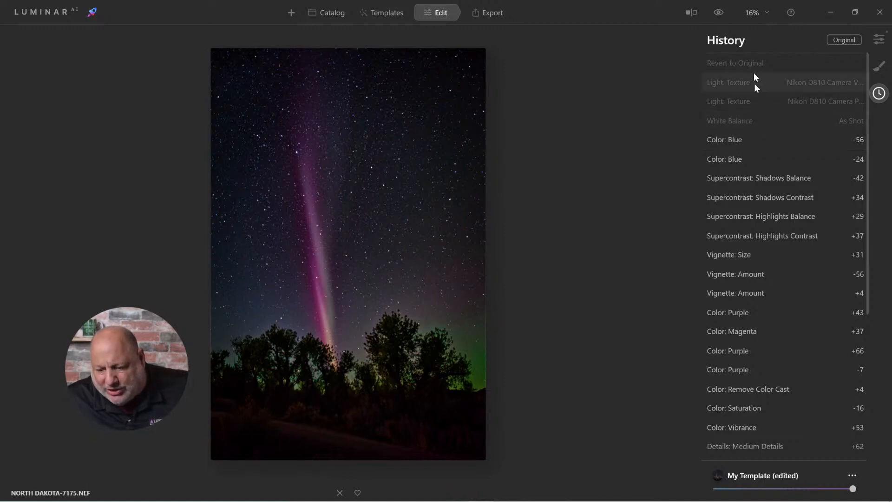
click(746, 60)
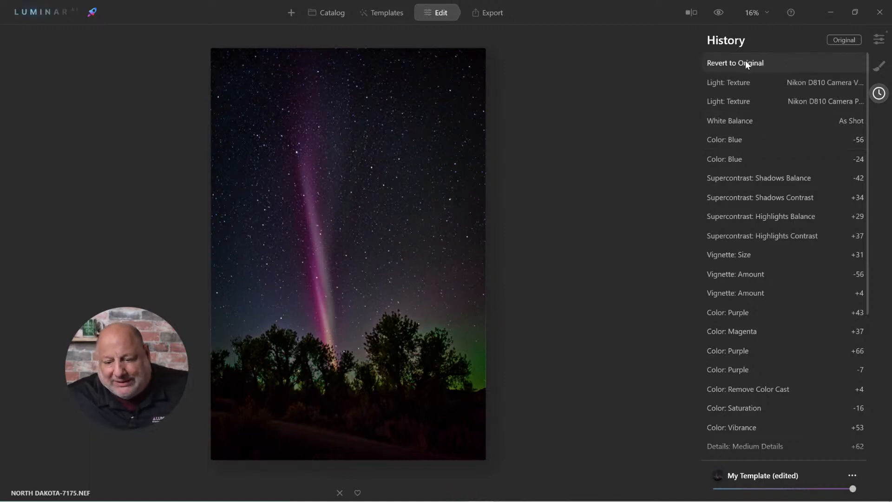
Try the Fluorescent white balance preset on the reverted photo
click(879, 39)
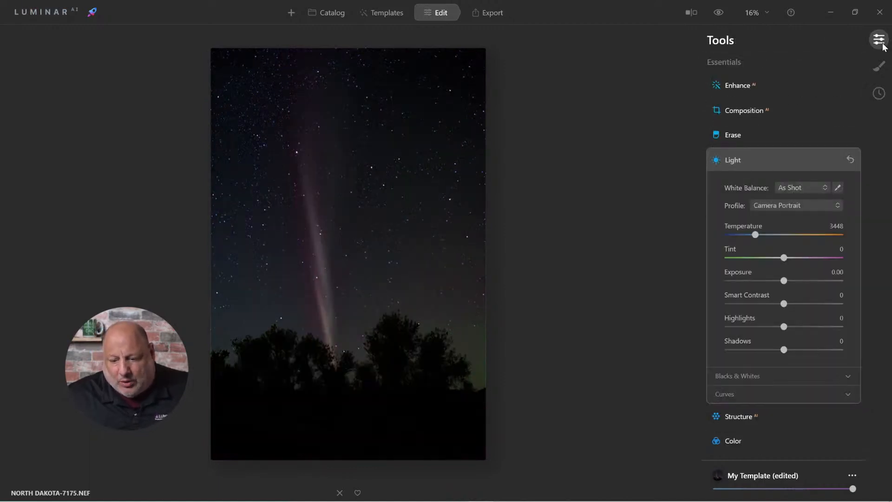
click(798, 186)
click(801, 288)
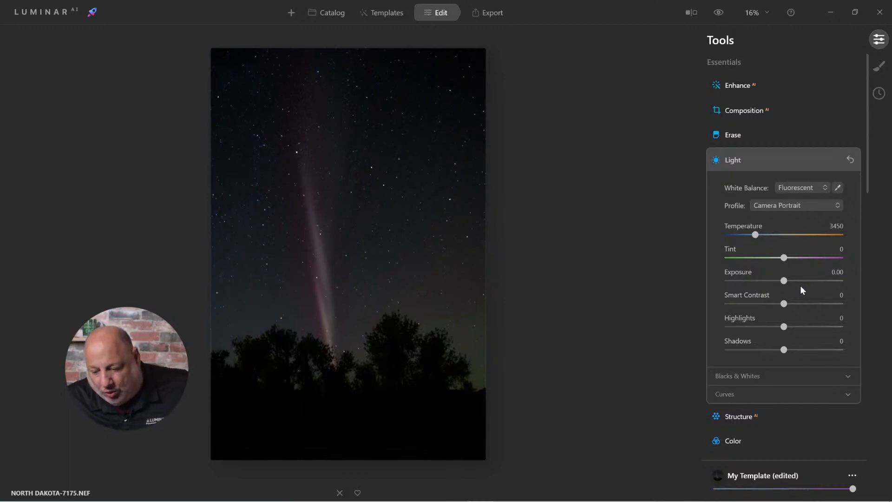
Try the Camera Portrait profile, settle on Camera Vivid, and set the white balance to As Shot
click(773, 205)
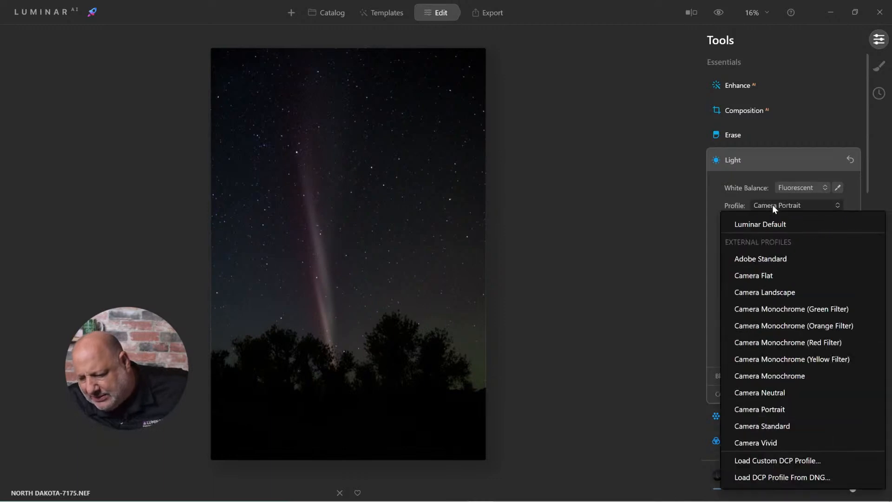
click(779, 410)
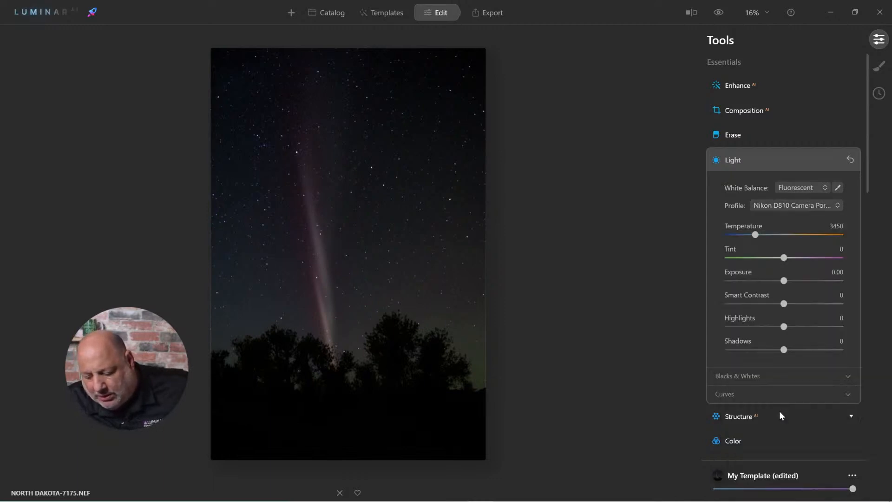
click(784, 206)
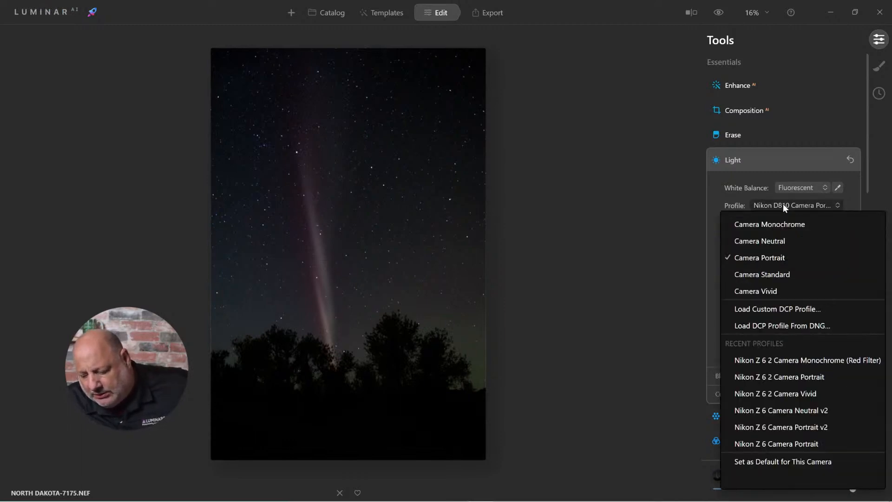
click(777, 291)
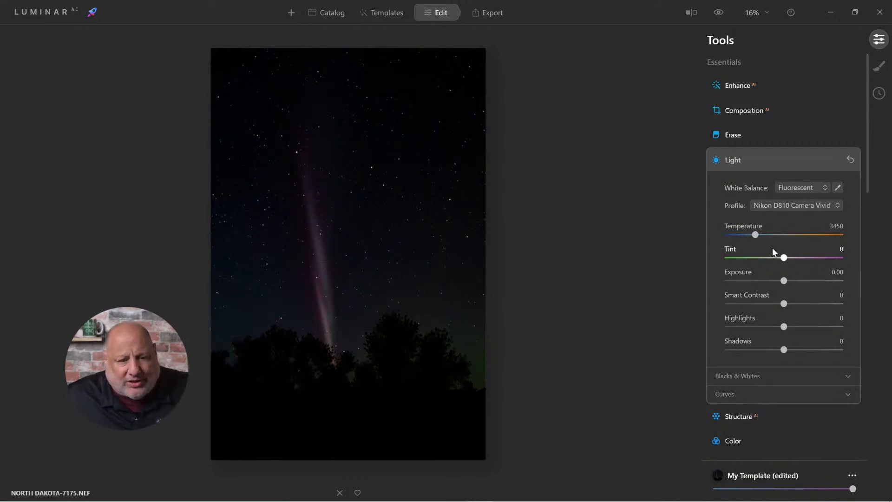
click(799, 185)
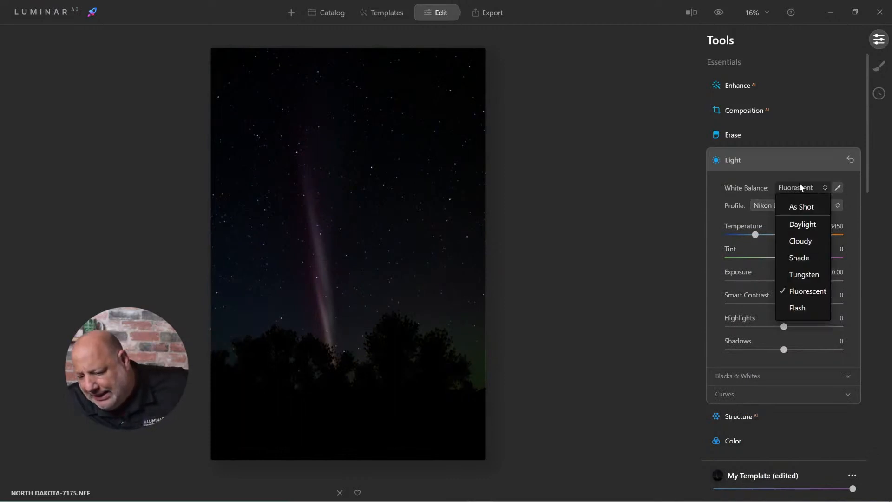
click(805, 207)
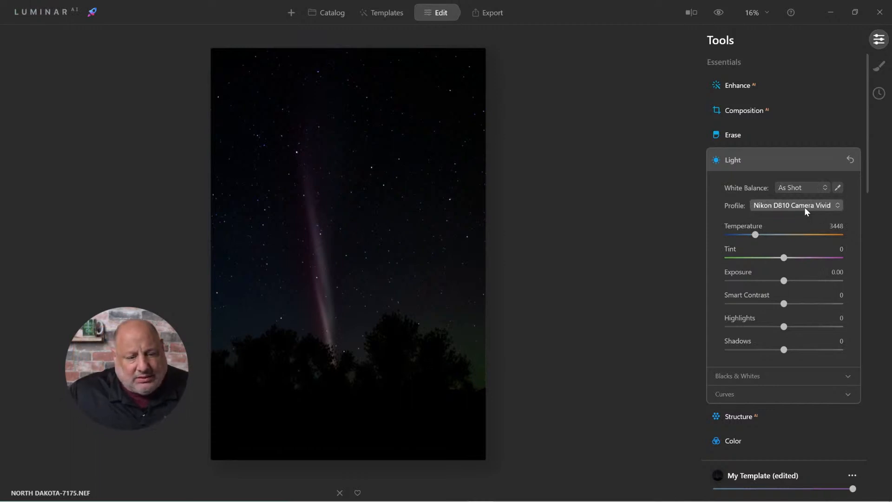
Enhance the photo with Accent AI at 83, trying Sky Enhancer AI at 66 and 45 before resetting it to 0
click(749, 86)
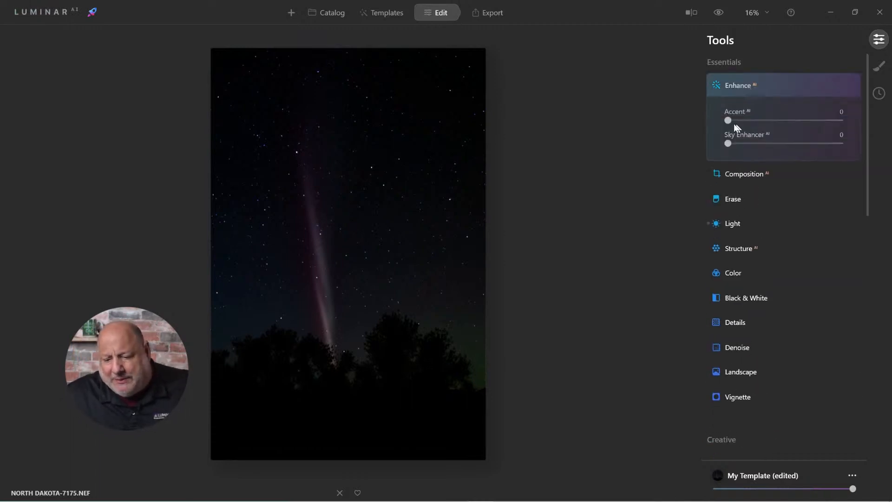
drag(731, 121, 824, 134)
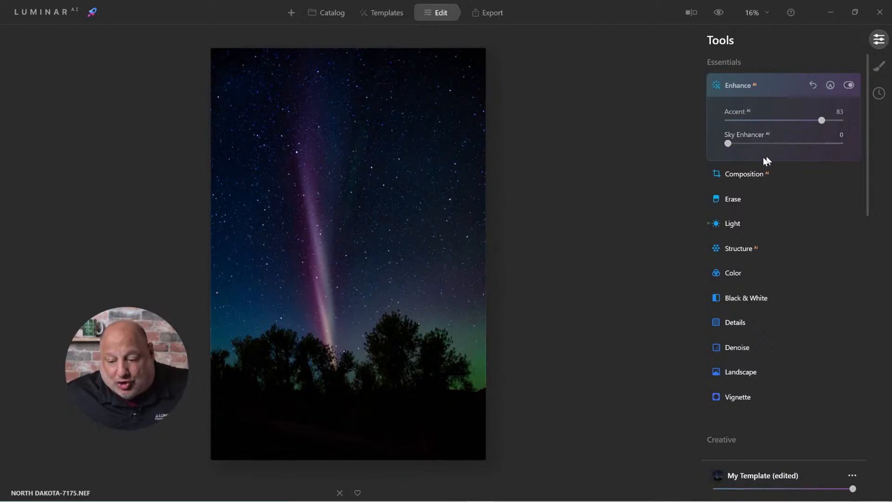
drag(728, 144, 803, 169)
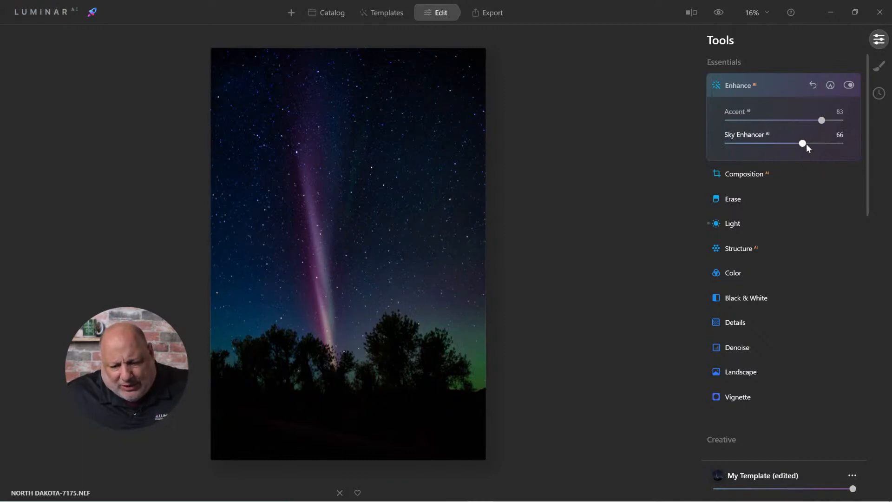
drag(806, 145, 779, 143)
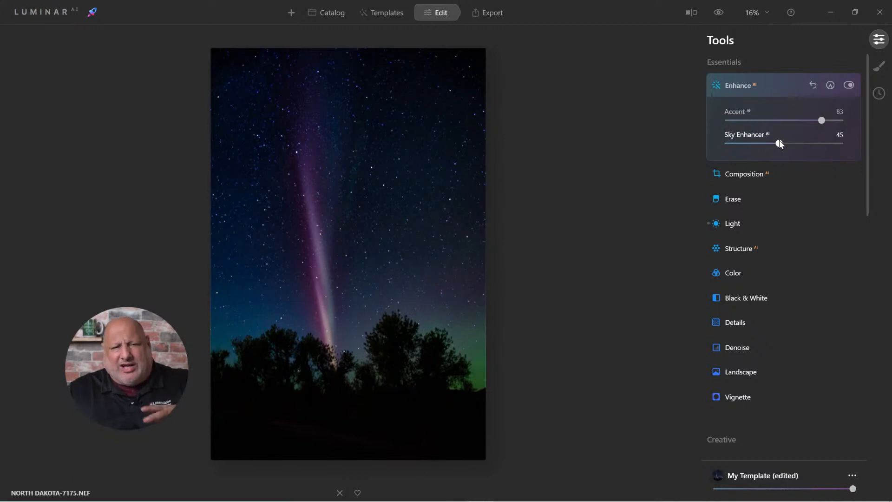
drag(779, 143, 690, 149)
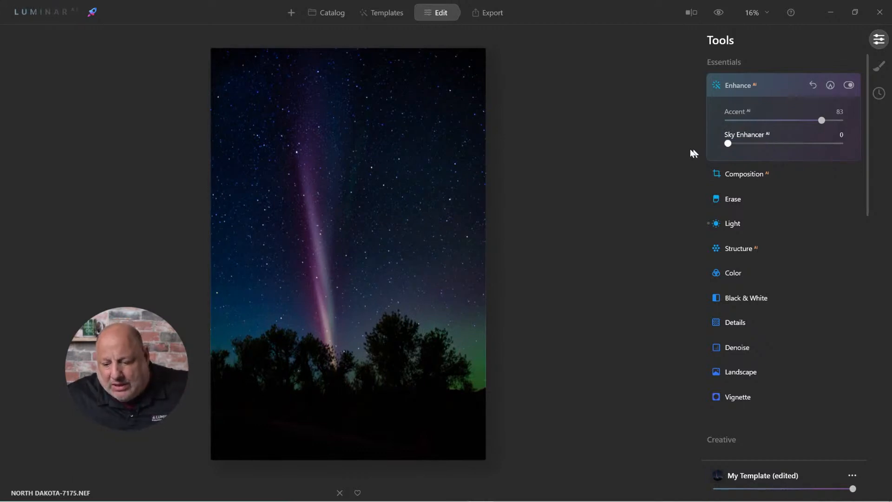
Adjust the photo's light with Blacks -23, Whites 30, Smart Contrast 16 and Shadows 46
click(736, 223)
click(749, 376)
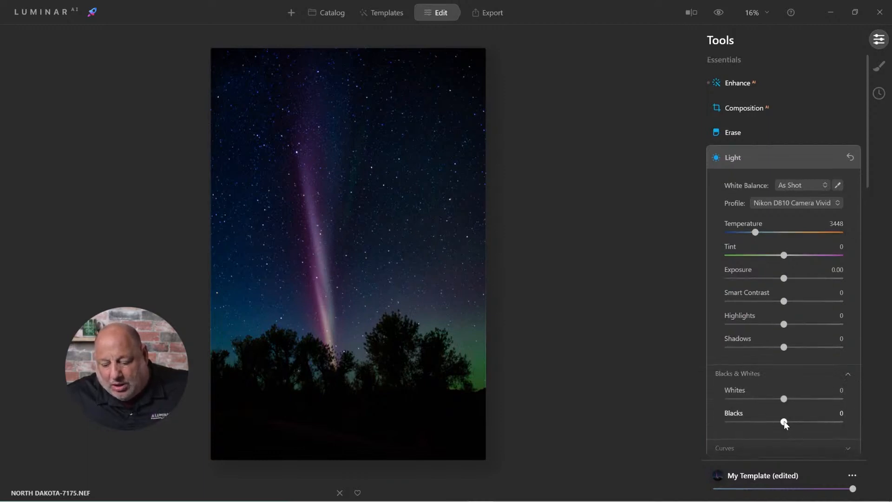
drag(784, 423, 801, 399)
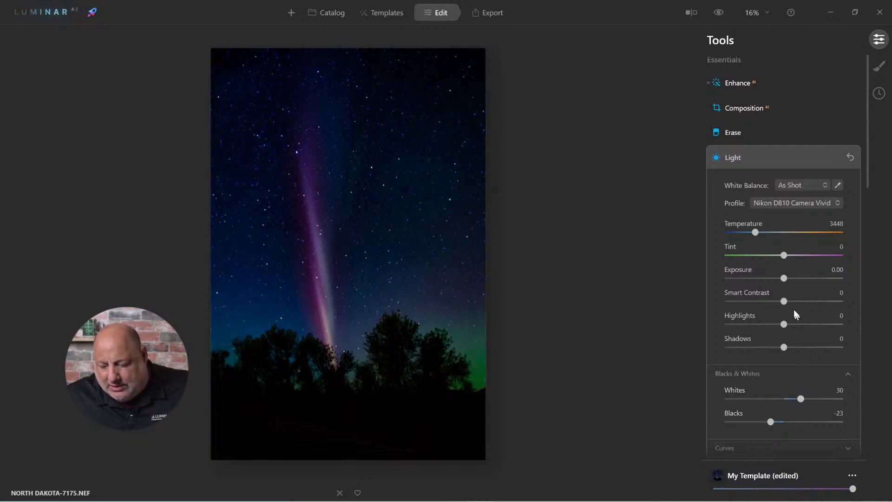
mouse_move(785, 302)
mouse_down()
mouse_move(810, 306)
mouse_move(795, 308)
mouse_up()
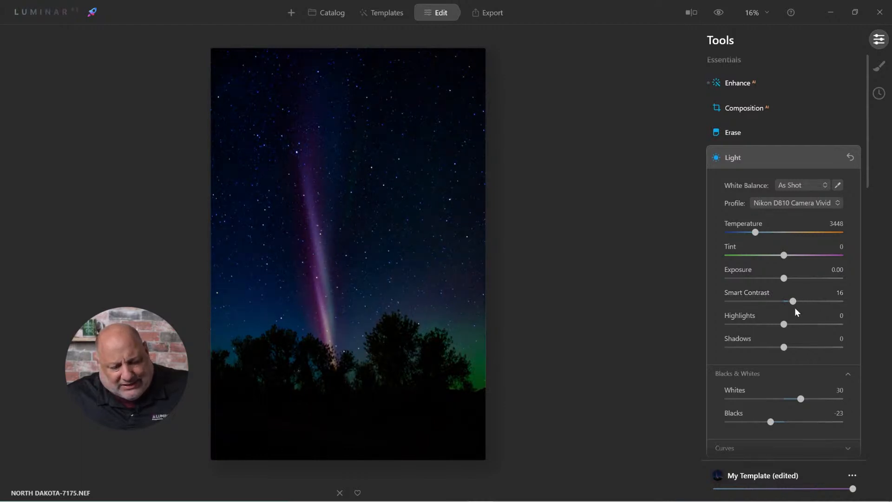
drag(779, 348, 811, 351)
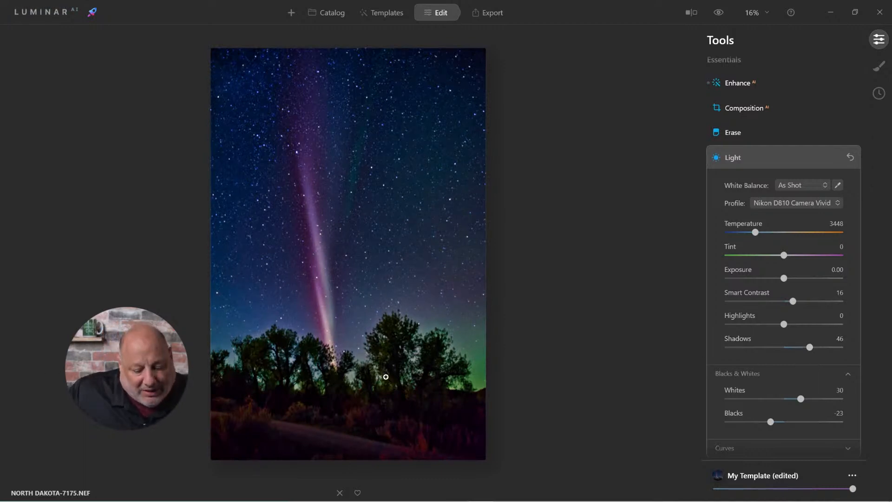
Check the new enhancement and light adjustments against the unedited photo in the before/after preview
click(717, 14)
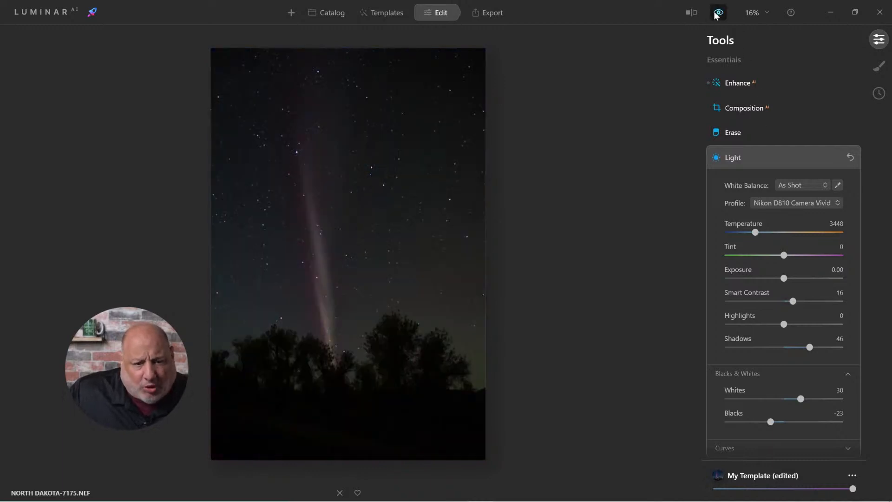
click(715, 14)
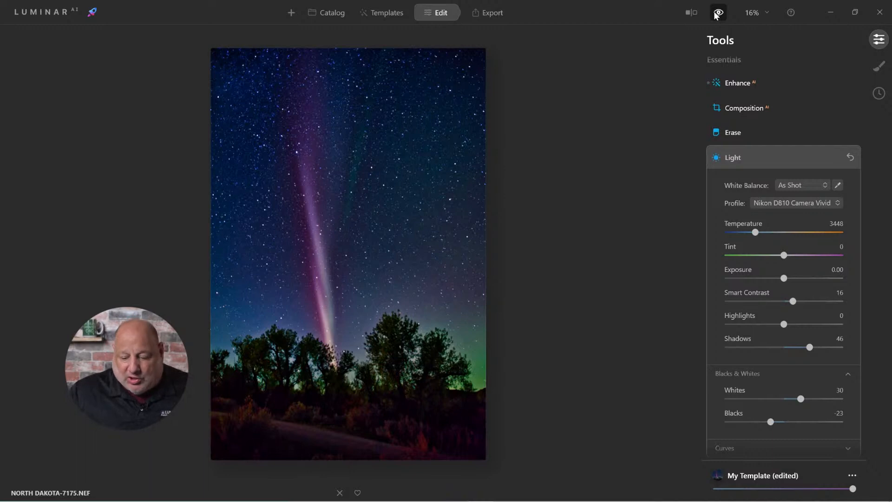
Bring out mid-size texture in the photo by setting Medium Details to 58
click(736, 158)
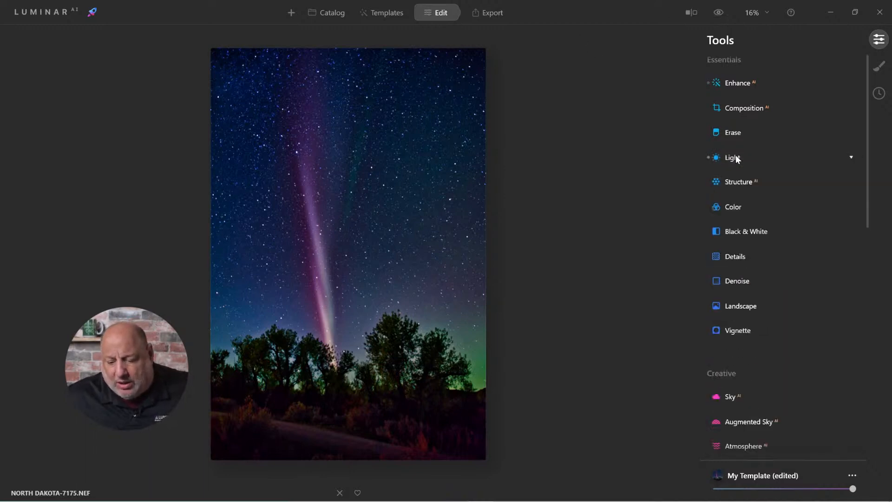
click(739, 255)
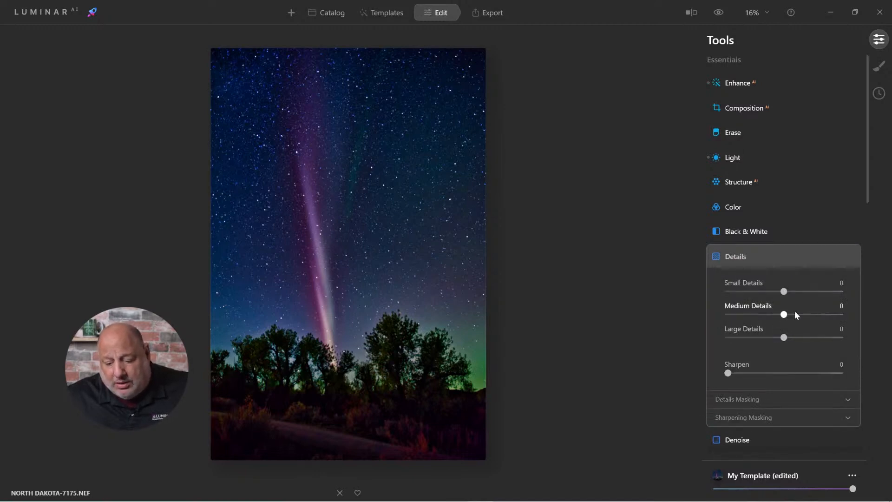
drag(795, 312, 808, 315)
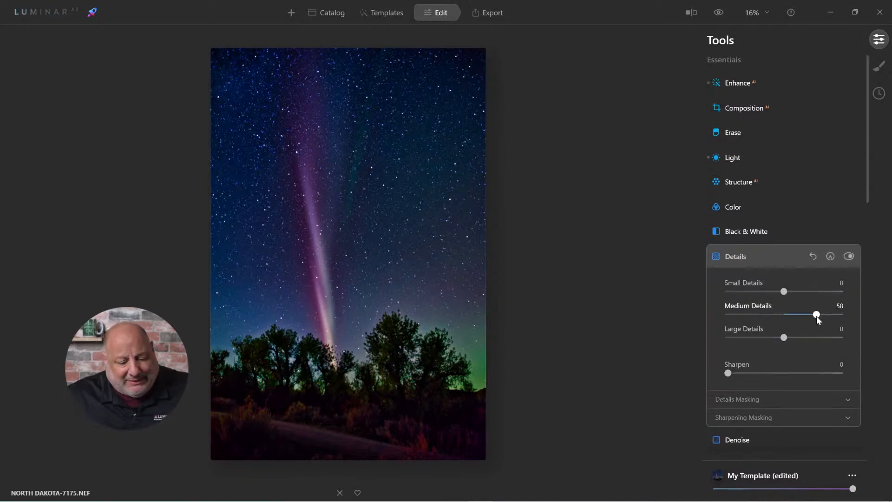
click(740, 266)
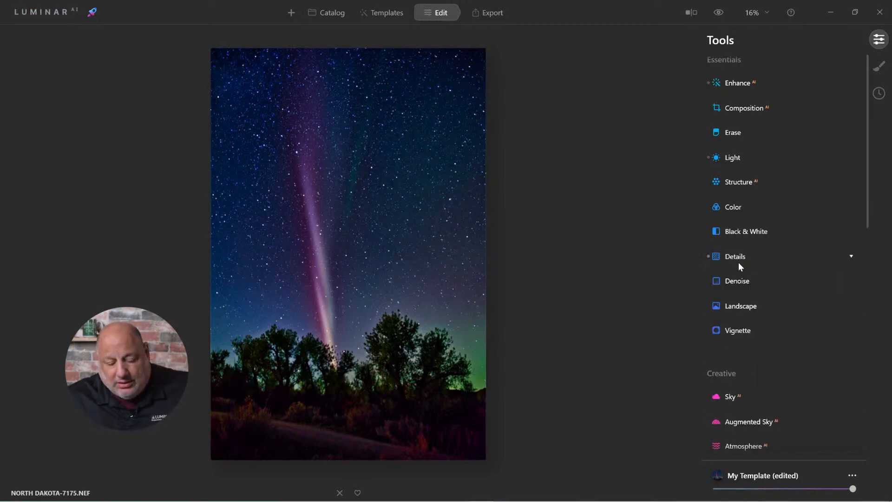
Darken the photo's edges with a vignette of Amount -57 and Size 34
click(731, 333)
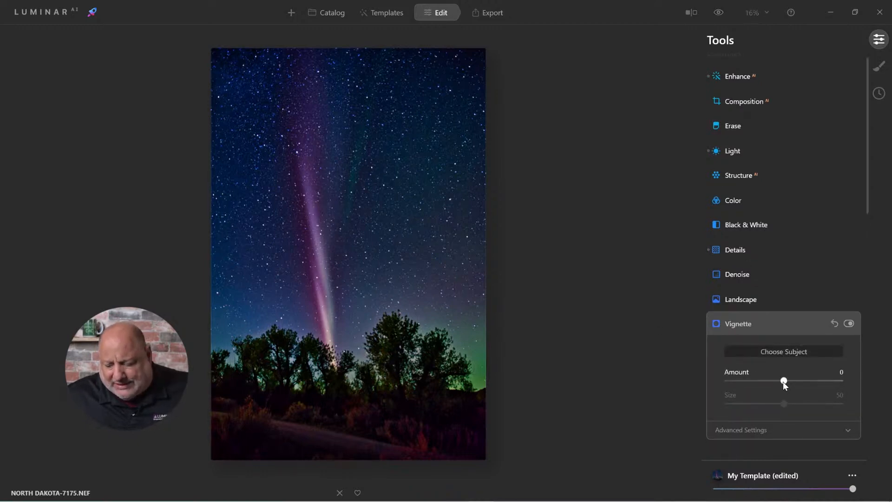
drag(783, 381, 771, 385)
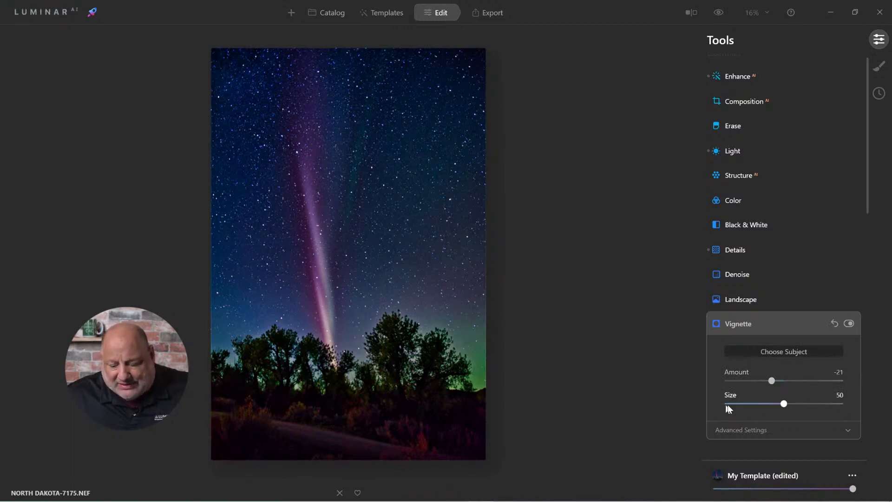
mouse_move(777, 405)
mouse_down()
mouse_move(739, 404)
mouse_move(804, 405)
mouse_move(755, 406)
mouse_move(737, 380)
mouse_move(771, 381)
mouse_move(745, 382)
mouse_move(768, 403)
mouse_up()
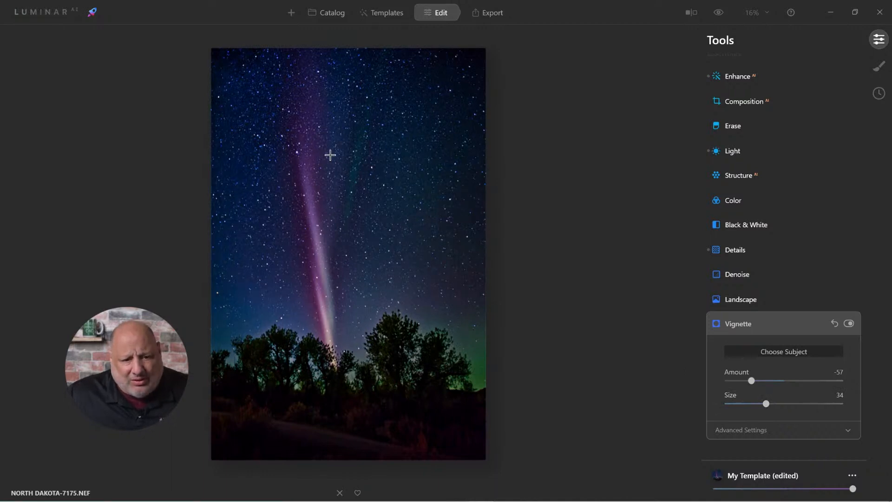
click(748, 325)
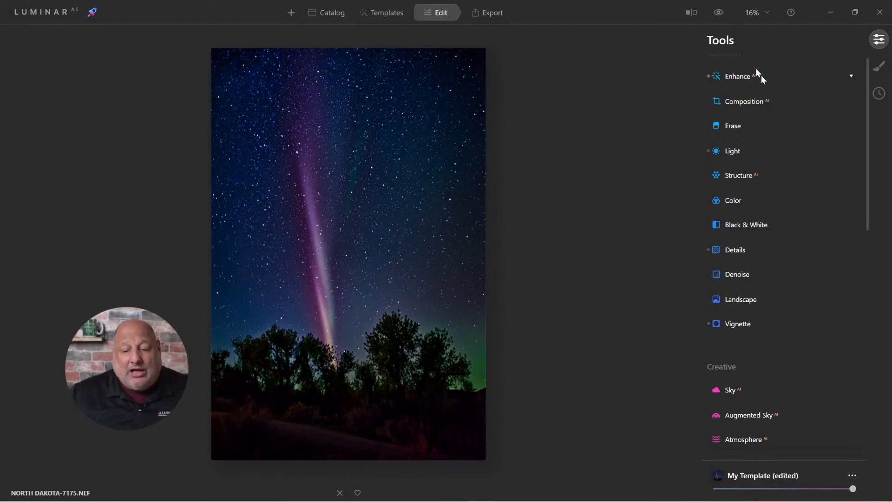
Compare the photo with and without the AI enhancement, and reduce Accent AI to 60
scroll(769, 125, up, 1)
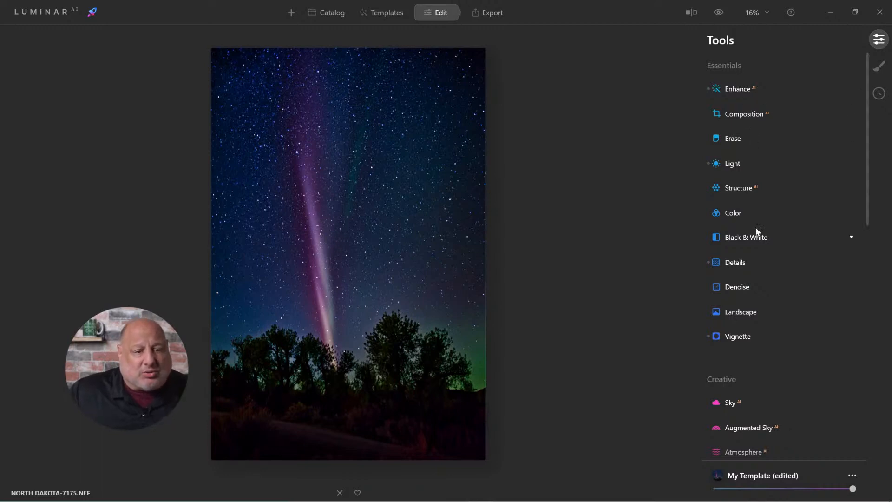
click(738, 89)
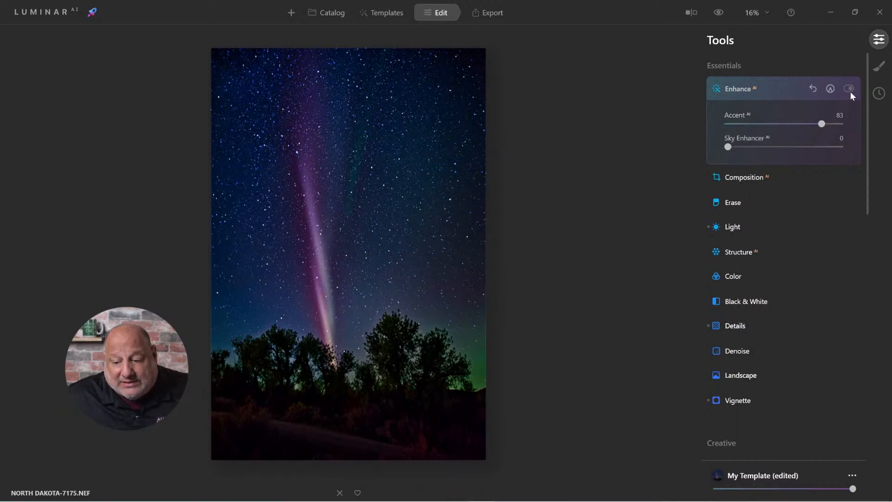
click(851, 91)
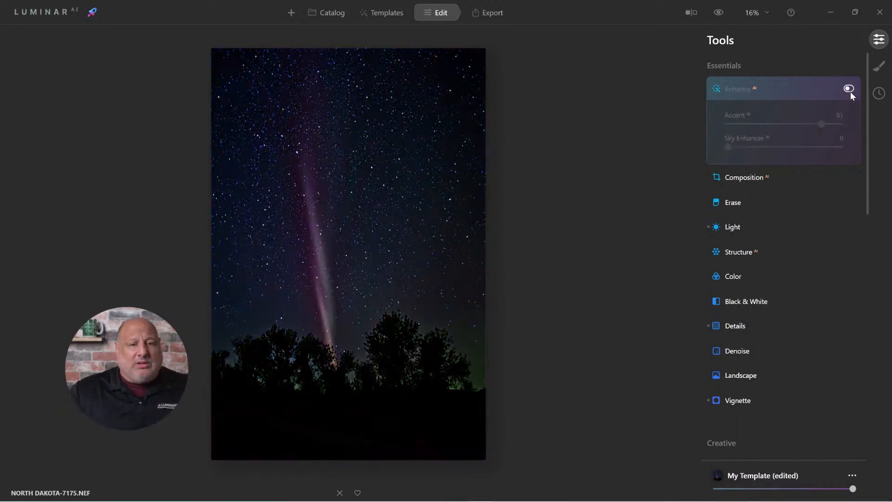
click(851, 91)
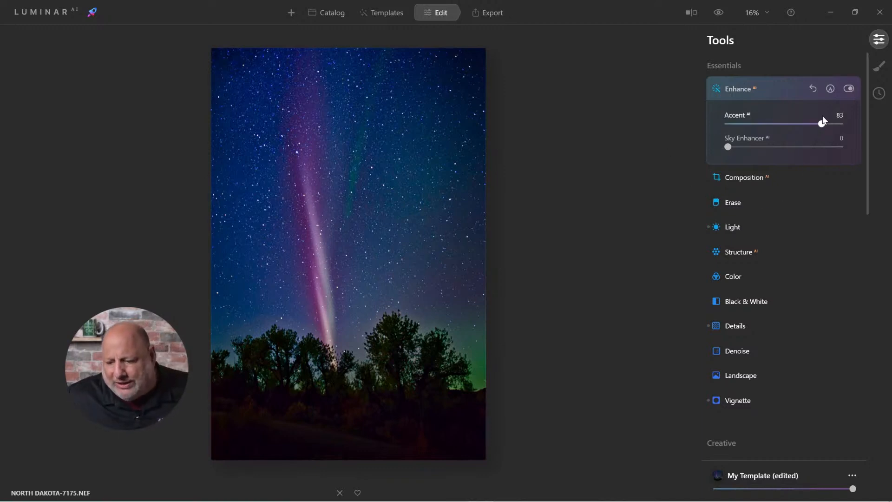
drag(822, 124, 796, 125)
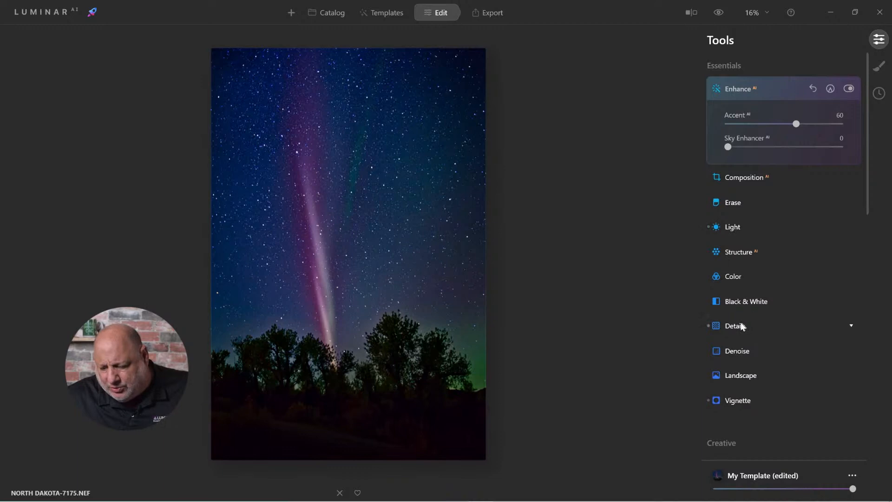
Deepen the photo's dark tones by setting Blacks to -42 in the Light adjustments
click(732, 226)
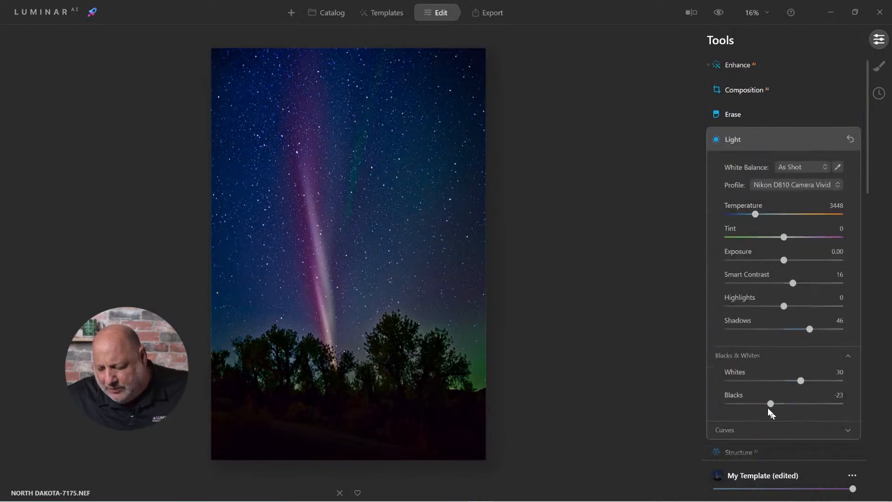
drag(768, 408, 757, 404)
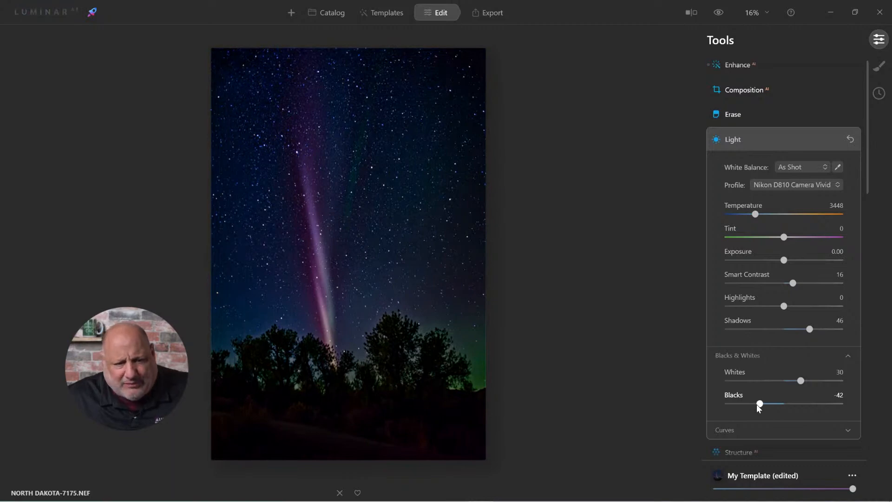